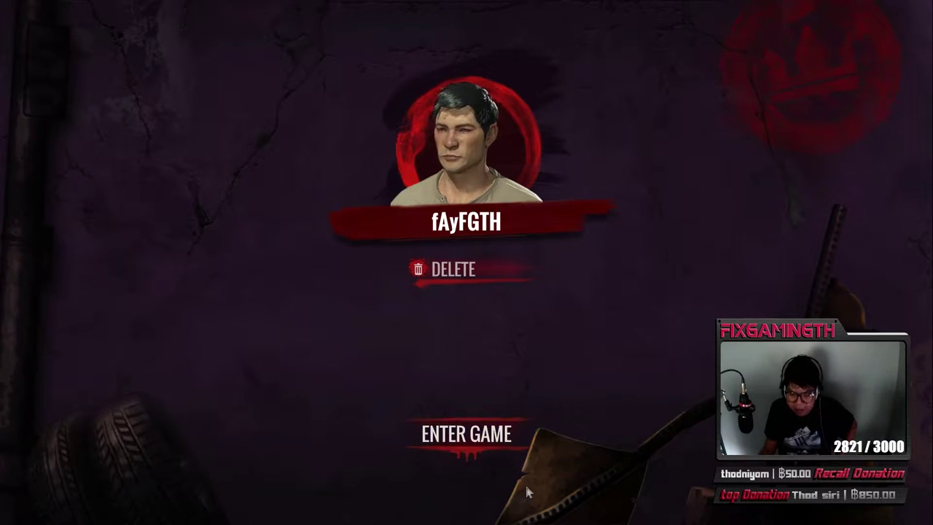
- Enter the game with the existing character, then exit King of the Kill from its main screen
click(470, 434)
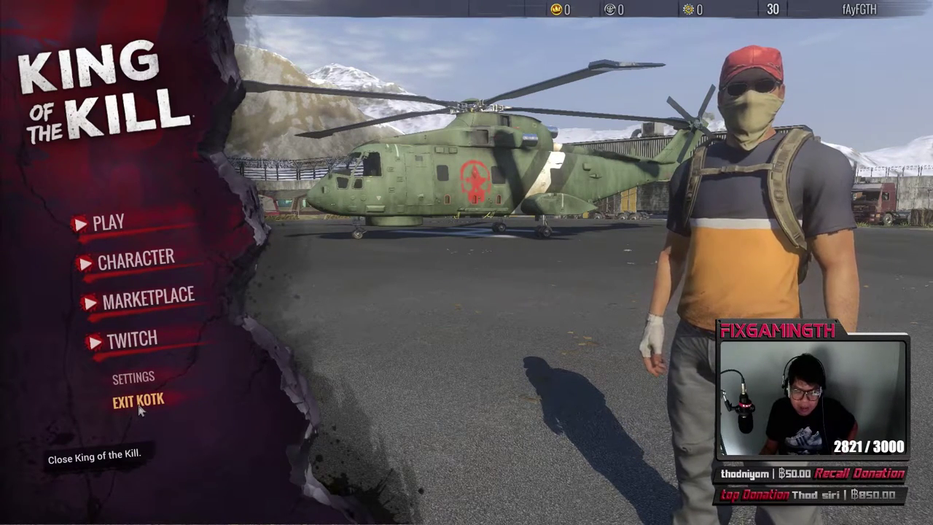
click(138, 401)
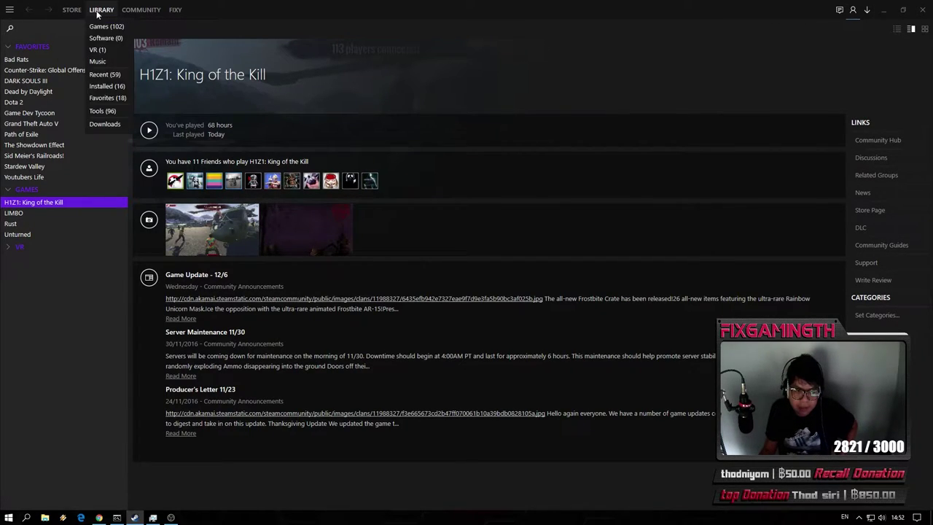
- Close the Steam window and bring it back on the game library
click(67, 11)
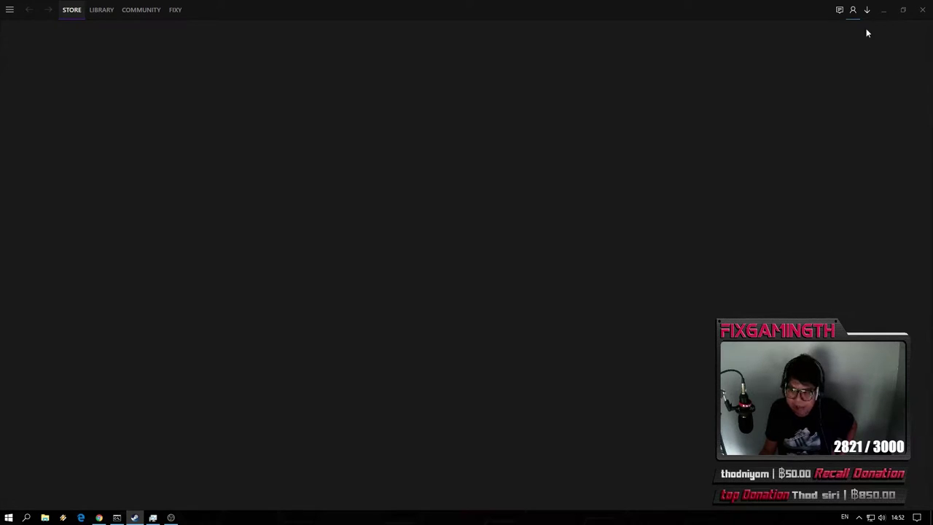
click(921, 9)
click(859, 519)
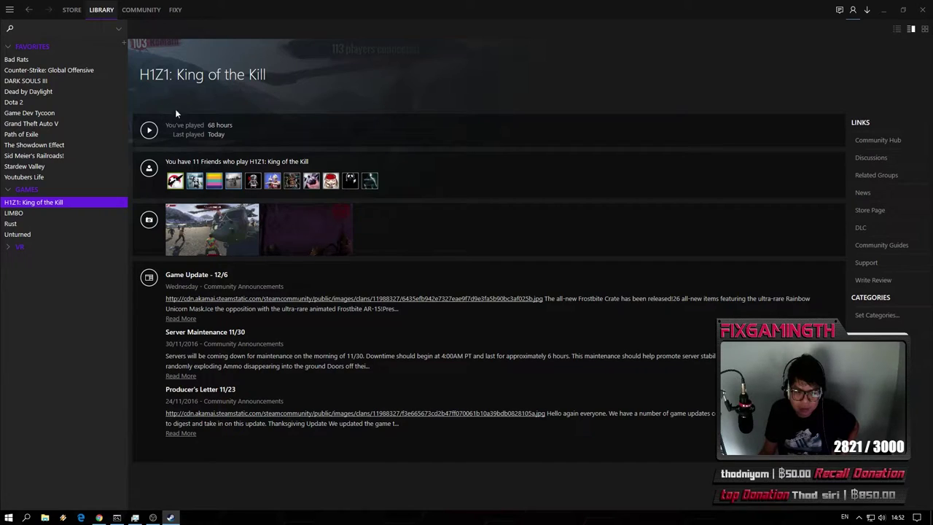
- Browse the local files of H1Z1: King of the Kill through its properties in the Steam library
mouse_move(95, 12)
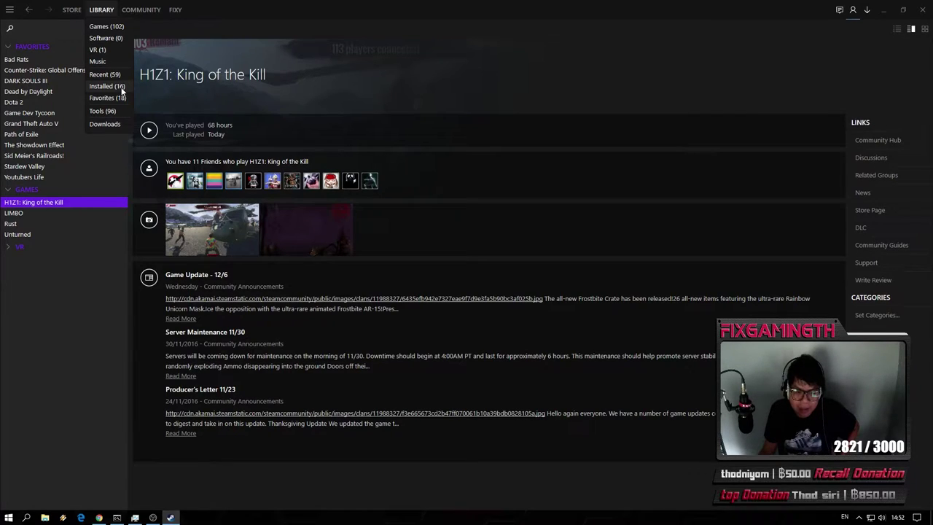
right_click(44, 201)
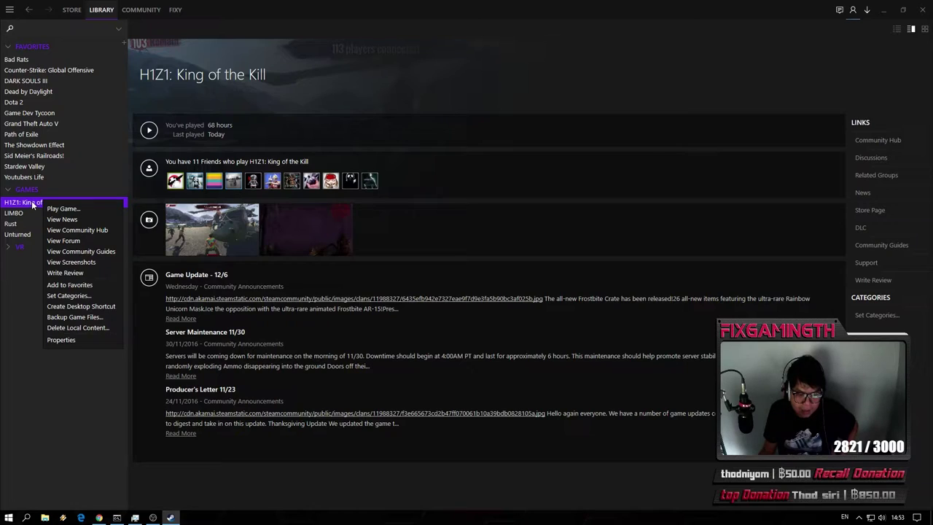
click(61, 340)
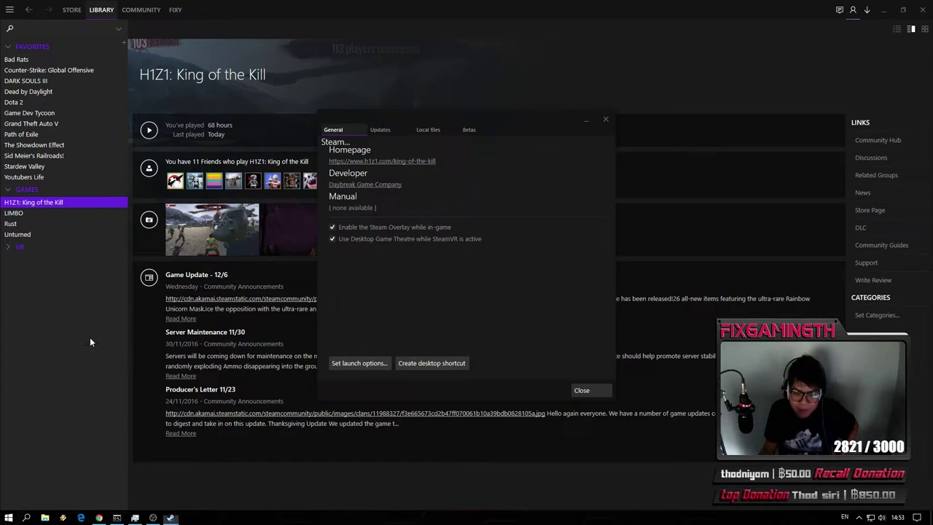
click(430, 130)
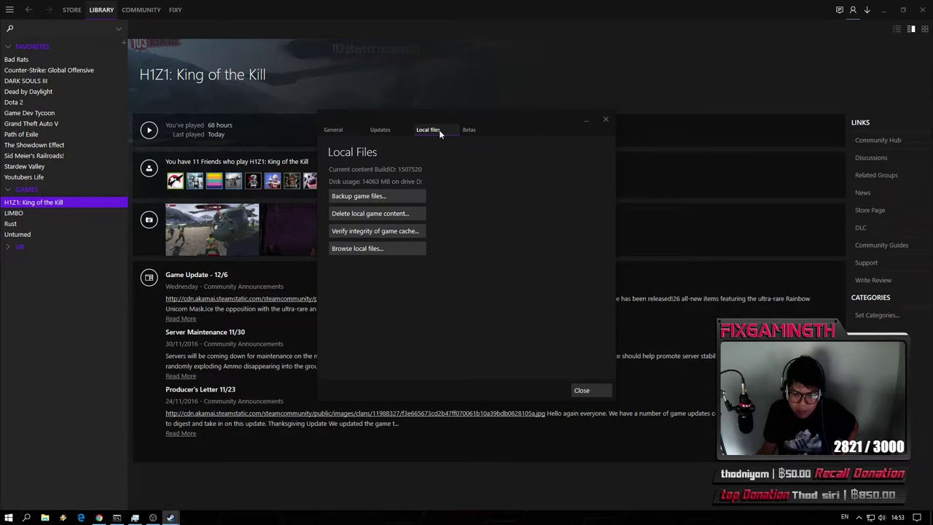
click(389, 249)
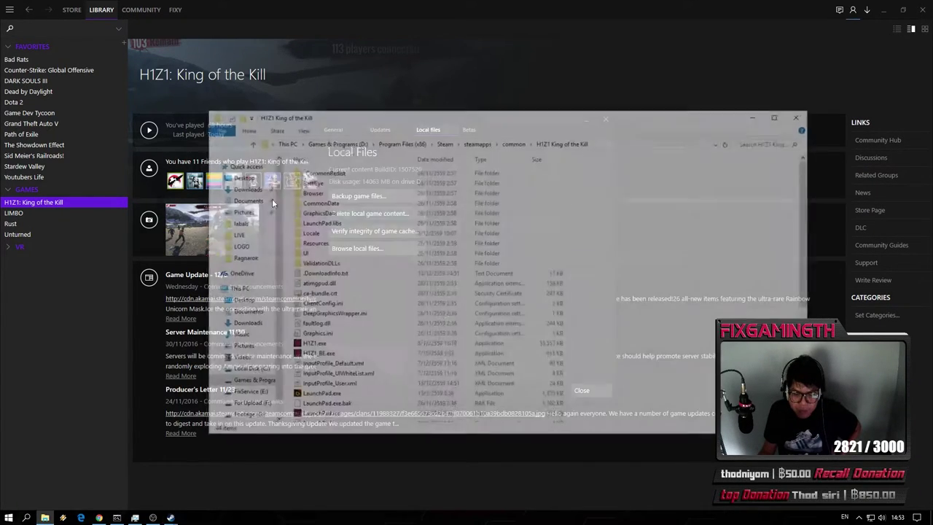
- Open the UI > Resource > Fonts folder inside the game's installation directory
click(315, 253)
double_click(316, 254)
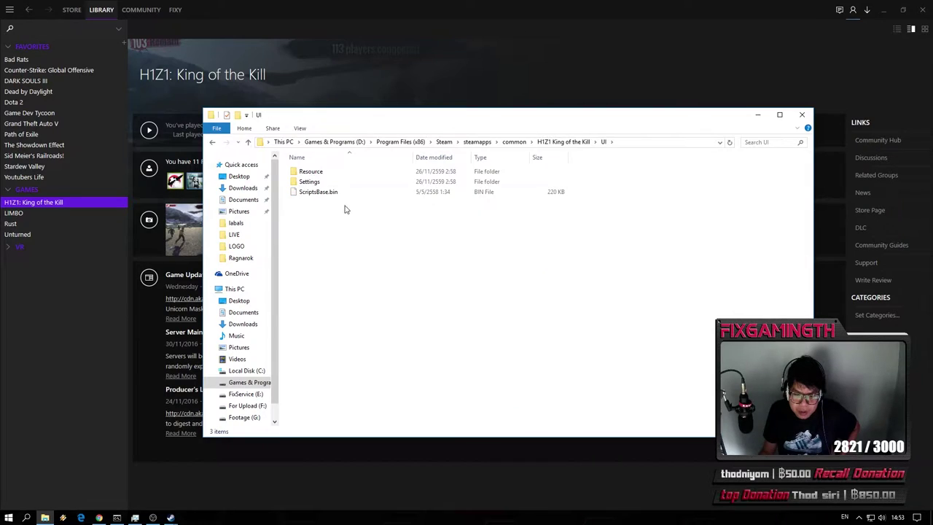
double_click(321, 175)
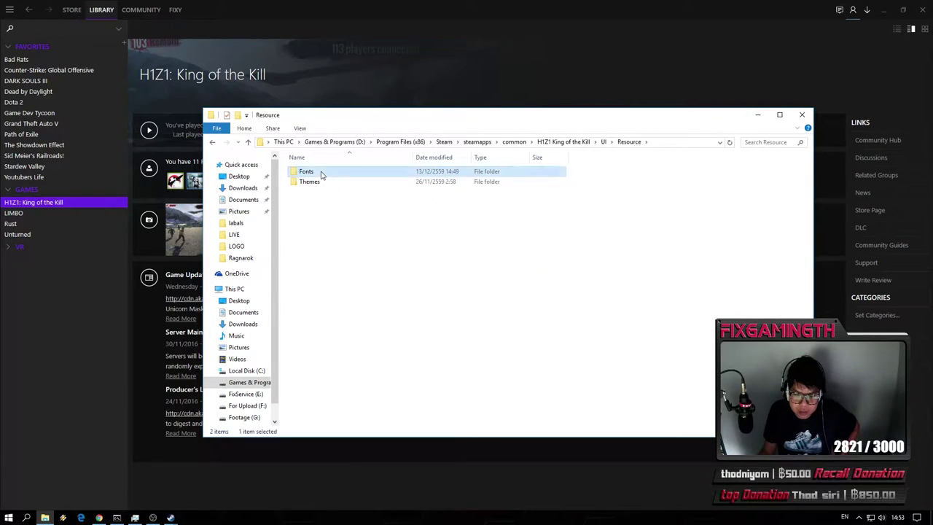
double_click(322, 173)
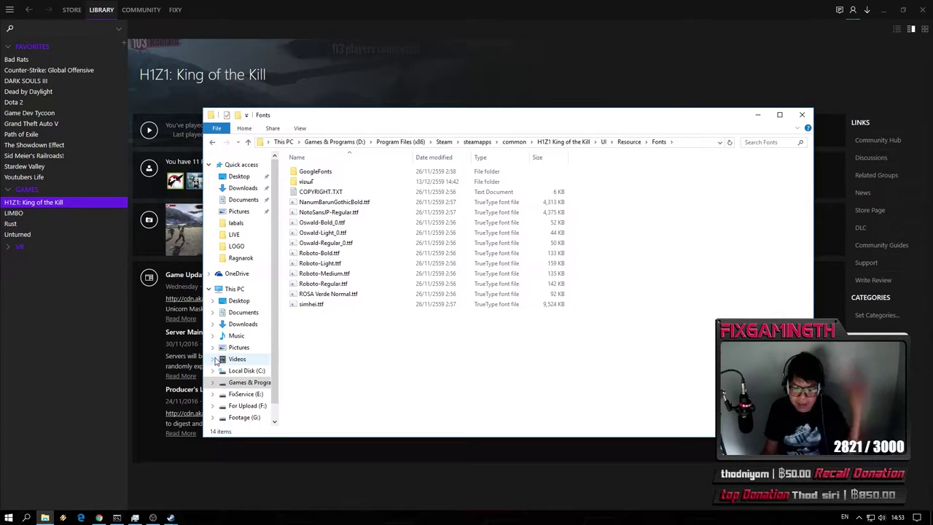
- Switch to Chrome by opening a new browser window and maximize it
mouse_move(101, 516)
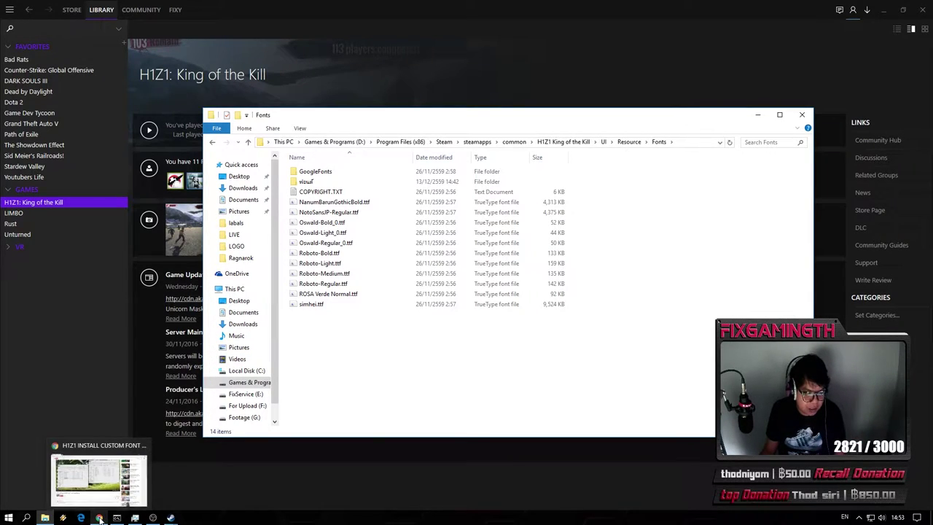
middle_click(102, 516)
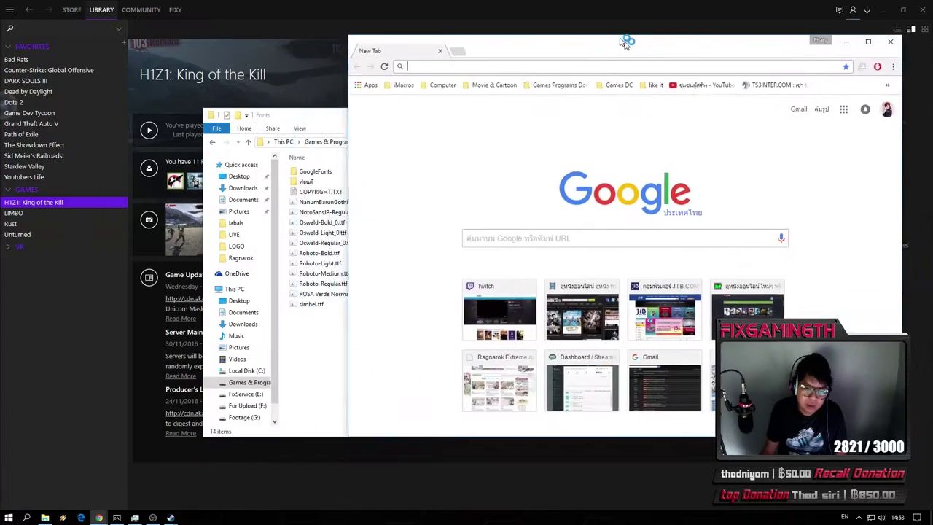
drag(623, 42, 492, 50)
double_click(491, 51)
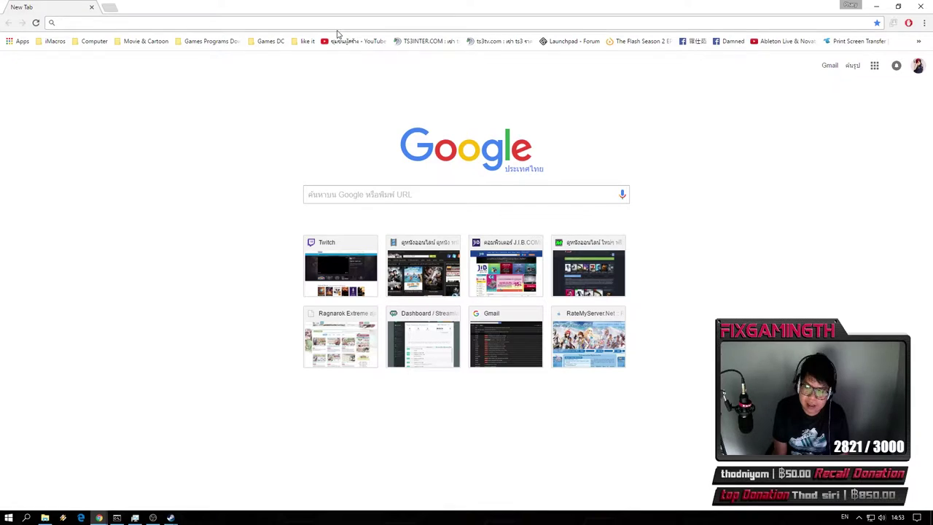
text(ba)
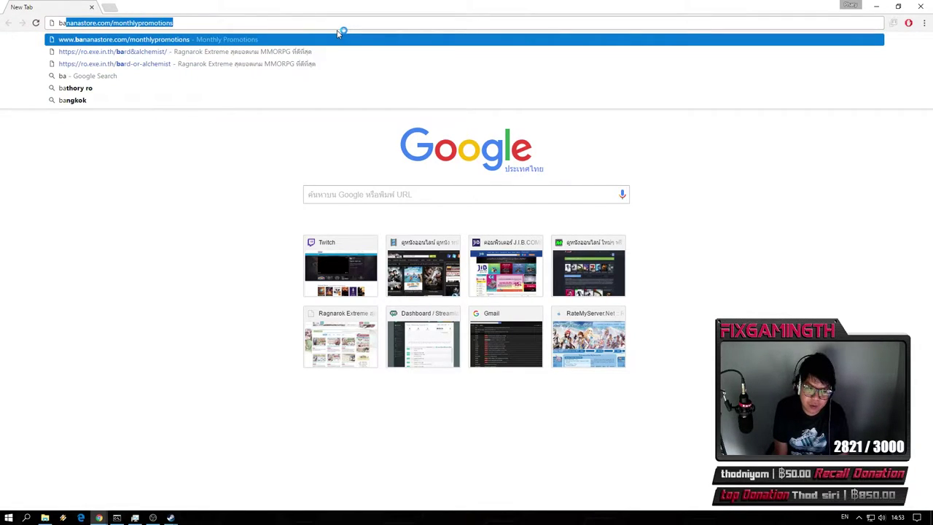
key(BackSpace)
key(BackSpace)
key(BackSpace)
text(daf)
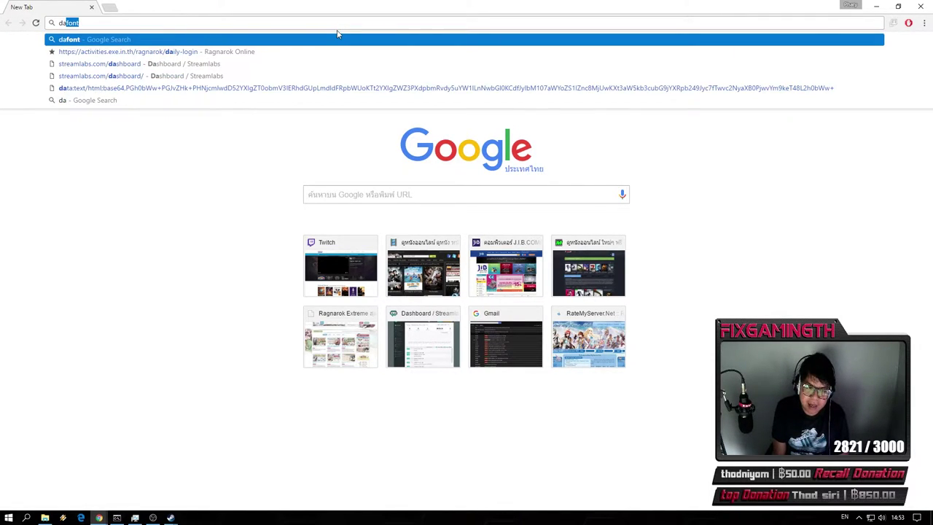
text(ont)
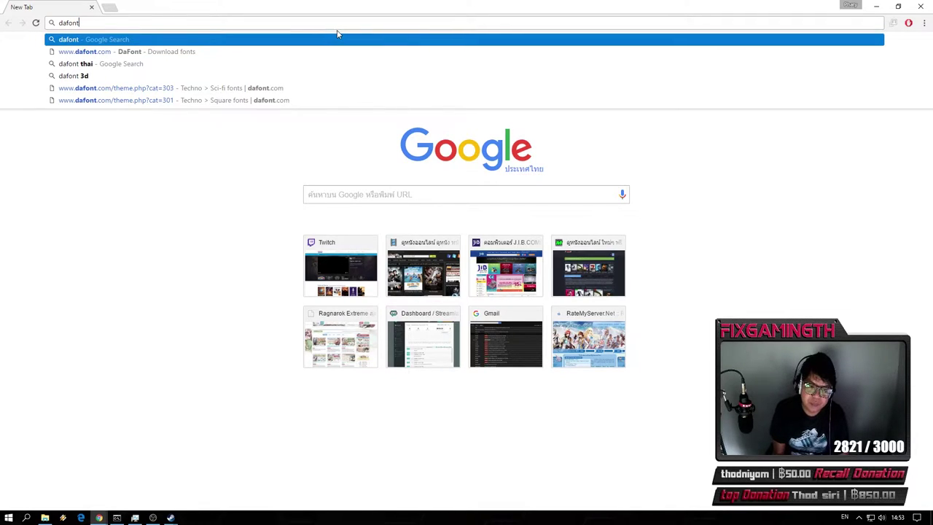
key(Down)
key(Return)
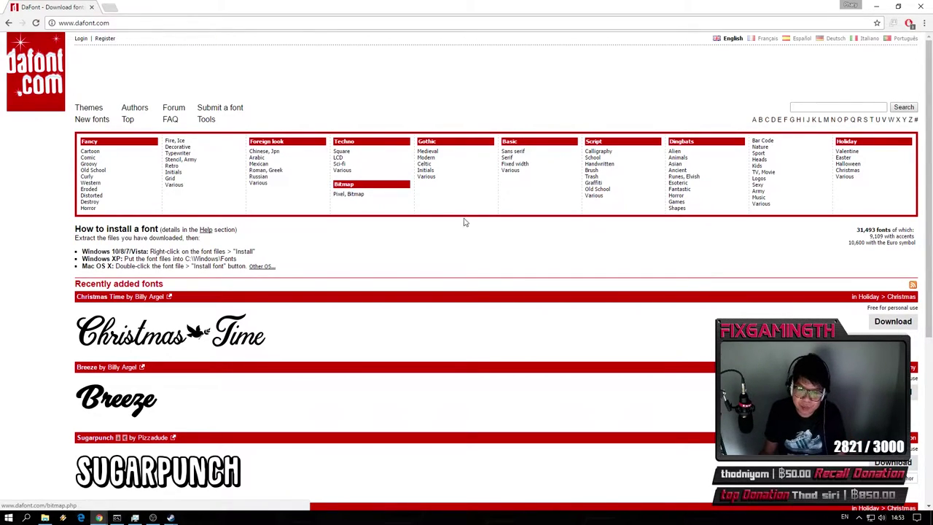
- Search DaFont for "impact" and look through the matching fonts
click(818, 107)
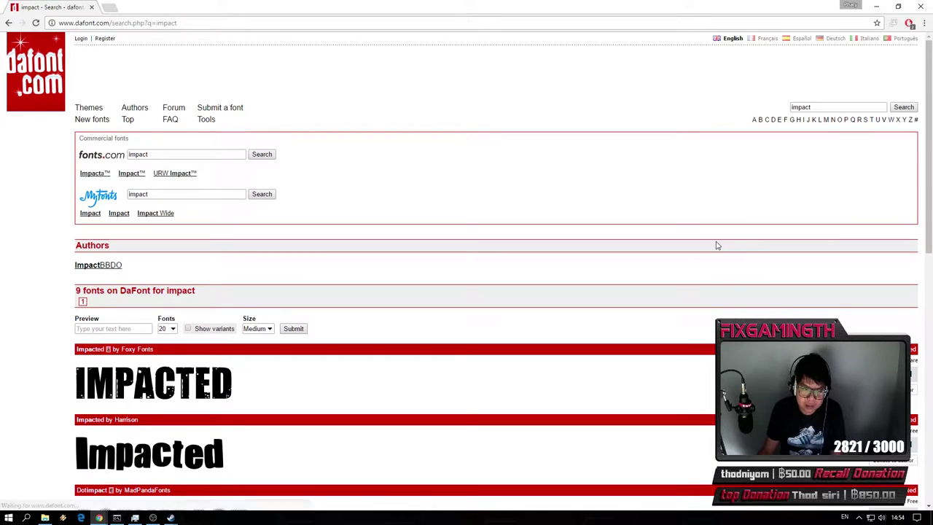
scroll(298, 386, down, 5)
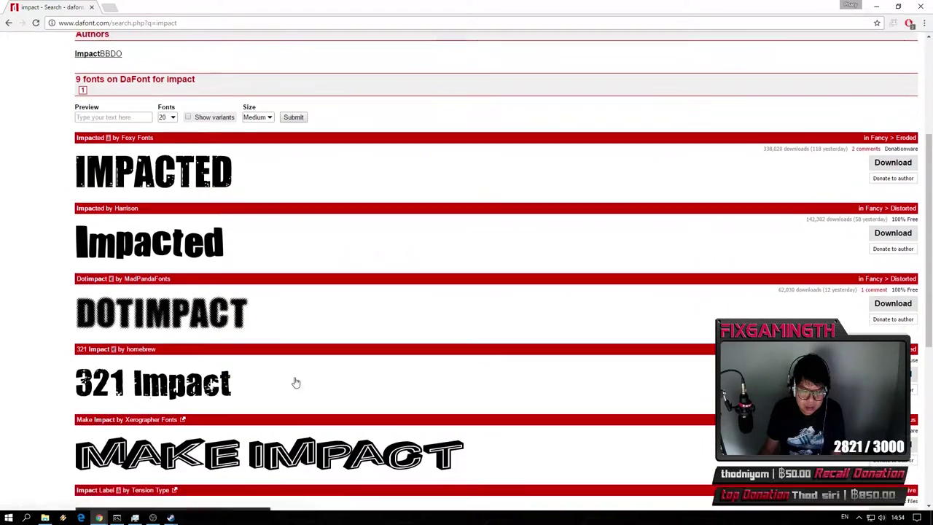
scroll(296, 381, down, 2)
scroll(296, 380, up, 5)
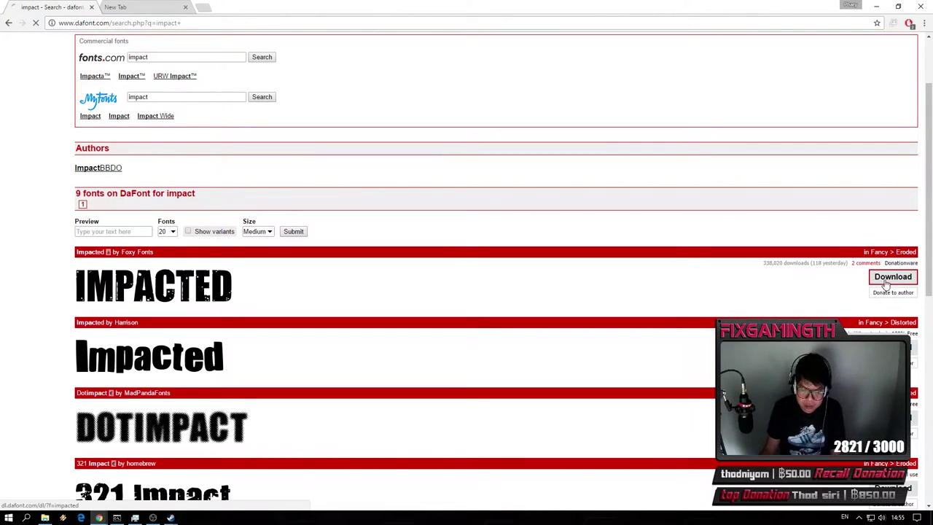
- Download the Impacted font by Foxy Fonts as impacted.zip and open the archive to its Impacted2.0.ttf file
click(884, 282)
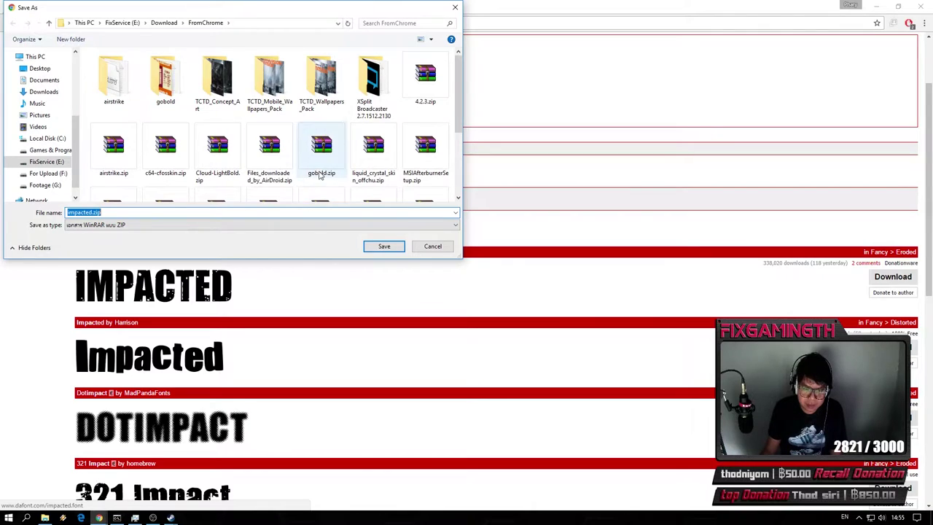
click(381, 245)
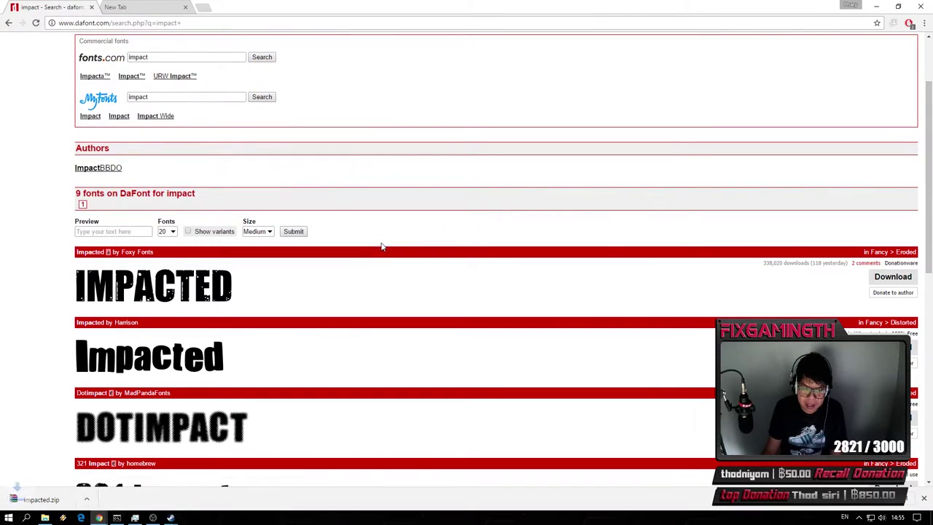
click(44, 499)
click(75, 137)
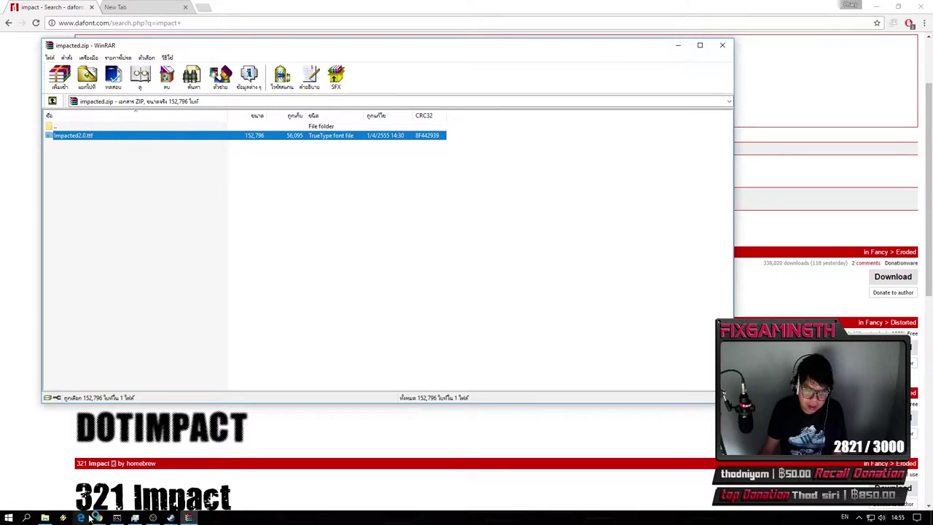
- Move all the original .ttf files in the game's Fonts folder into the ฟอนต์ subfolder as a backup
click(44, 517)
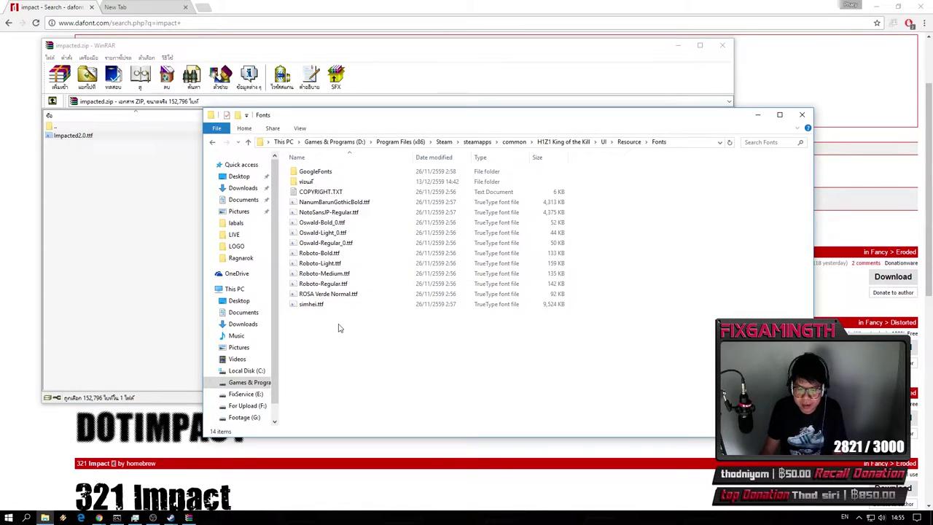
drag(399, 336, 307, 183)
click(428, 188)
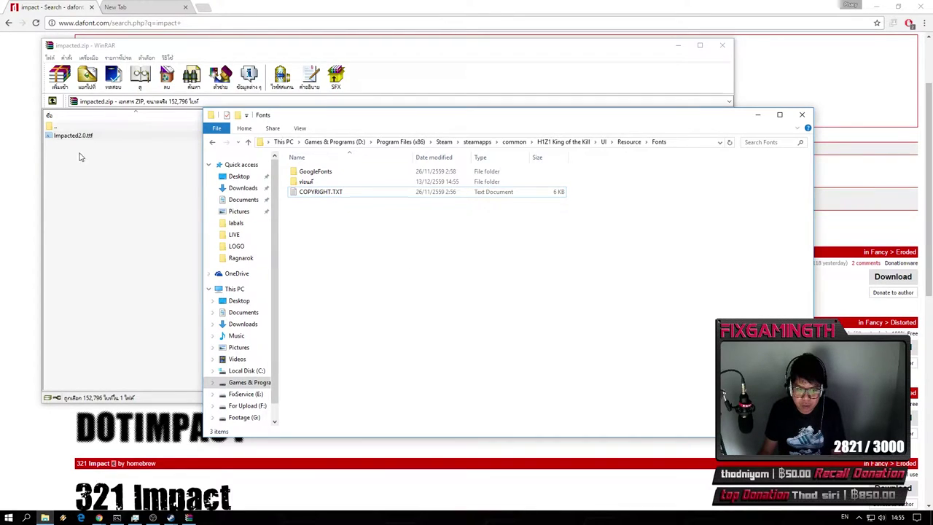
- Extract Impacted2.0.ttf from the archive into the game's Fonts folder and close WinRAR
drag(66, 138, 157, 181)
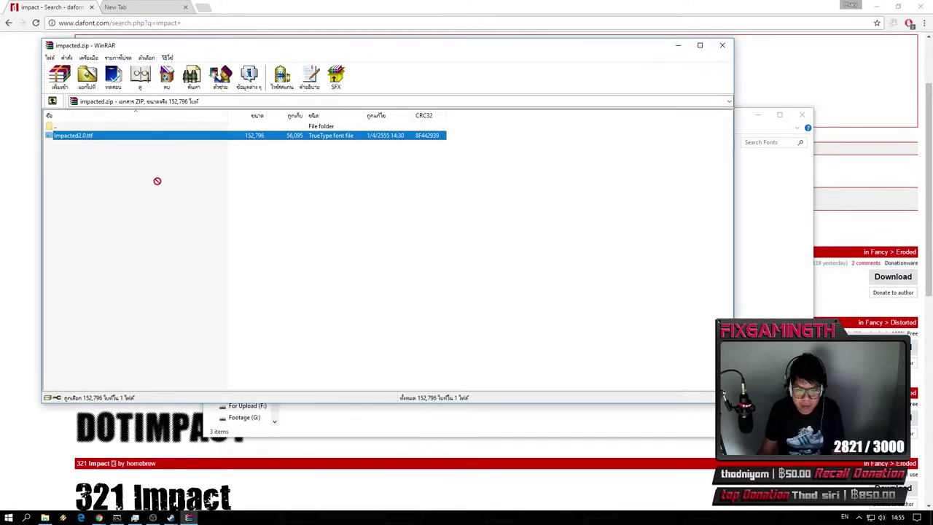
click(392, 422)
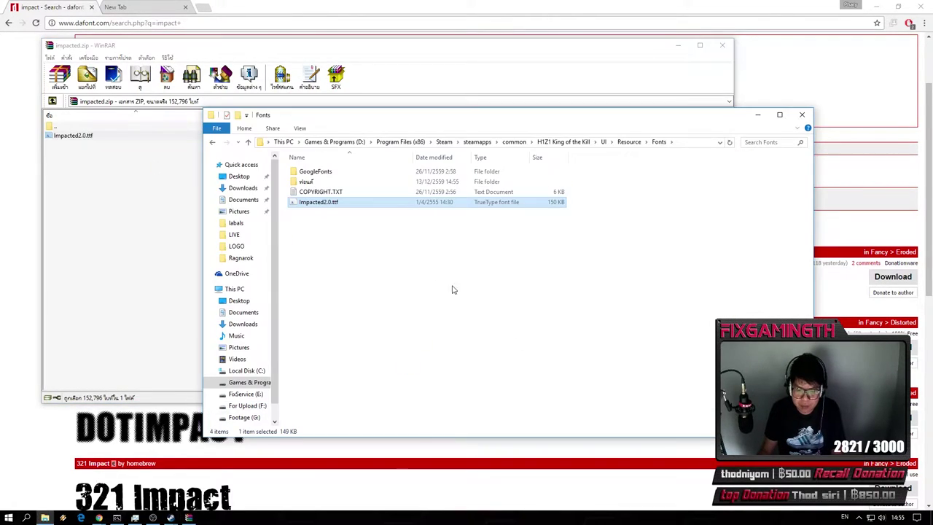
right_click(305, 181)
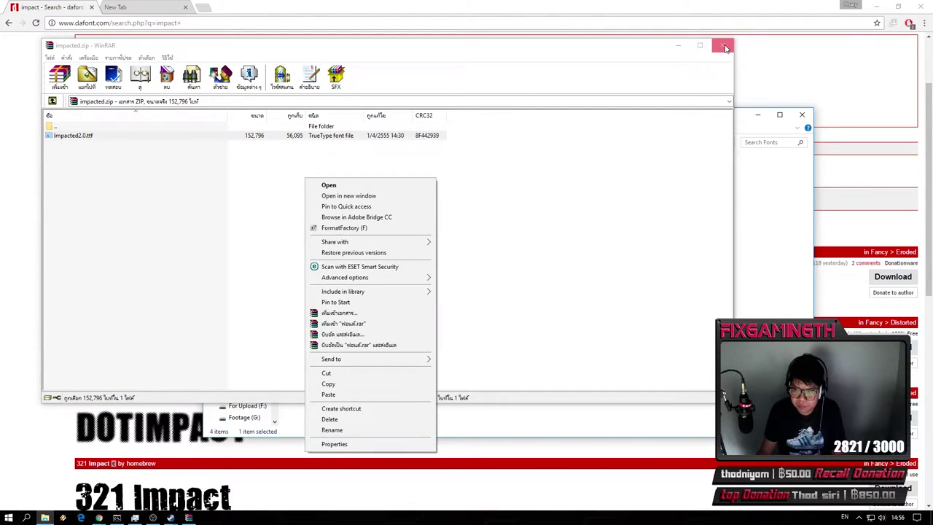
click(722, 47)
- Open the ฟอนต์ backup folder in a new window, close the browser, and place both folder windows side by side
right_click(309, 185)
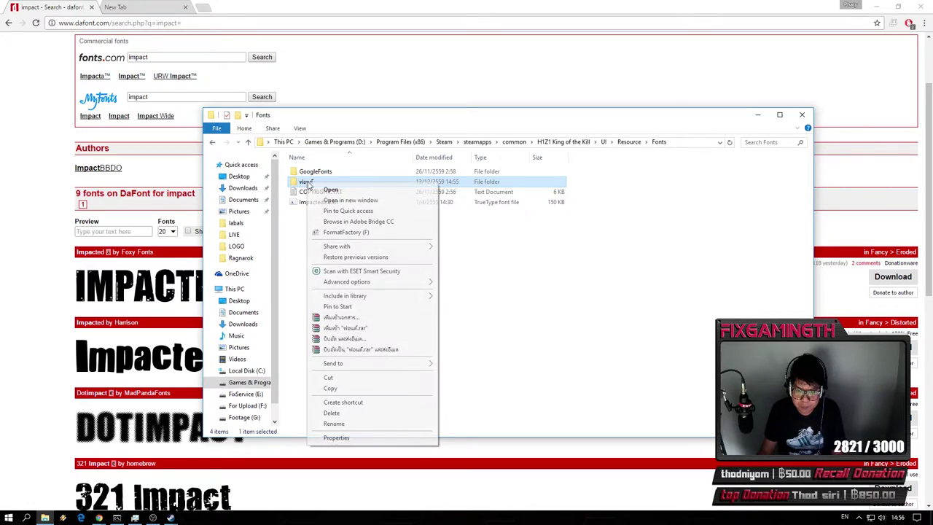
click(351, 201)
drag(350, 133, 654, 131)
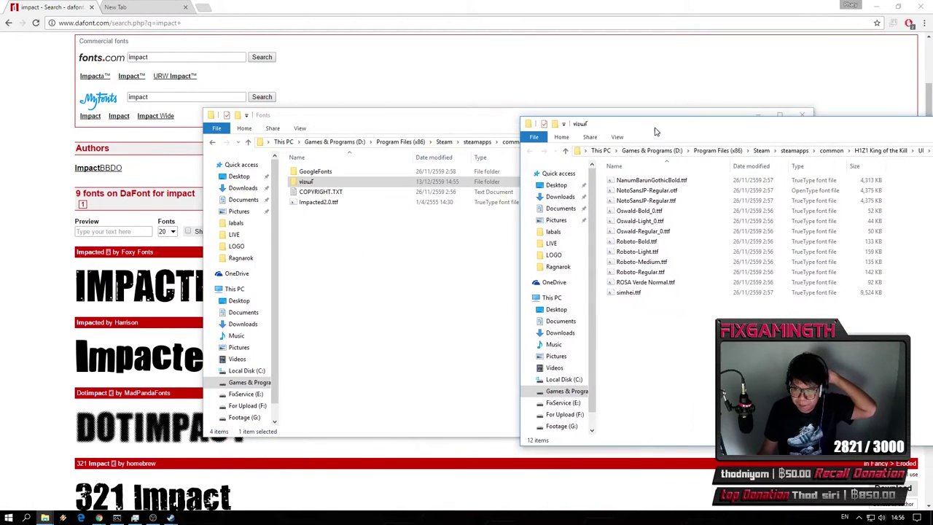
drag(386, 114, 219, 111)
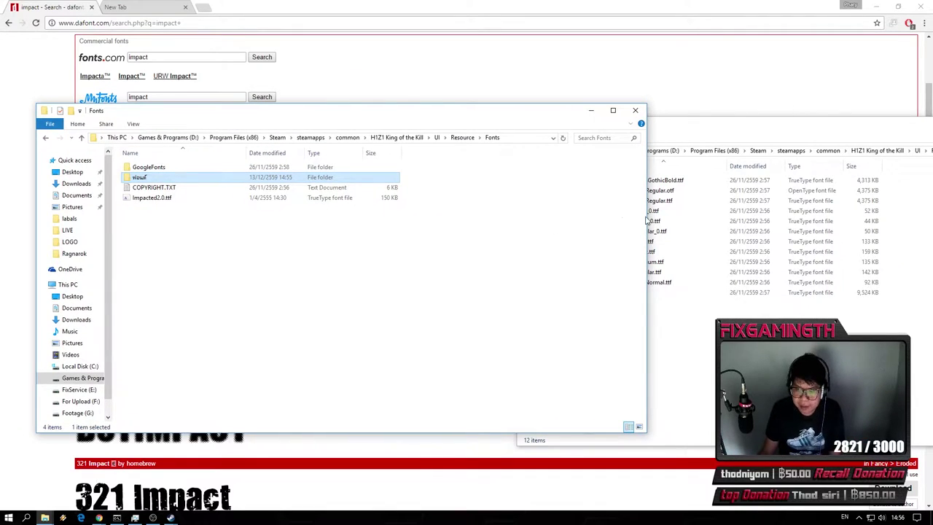
drag(645, 215, 464, 215)
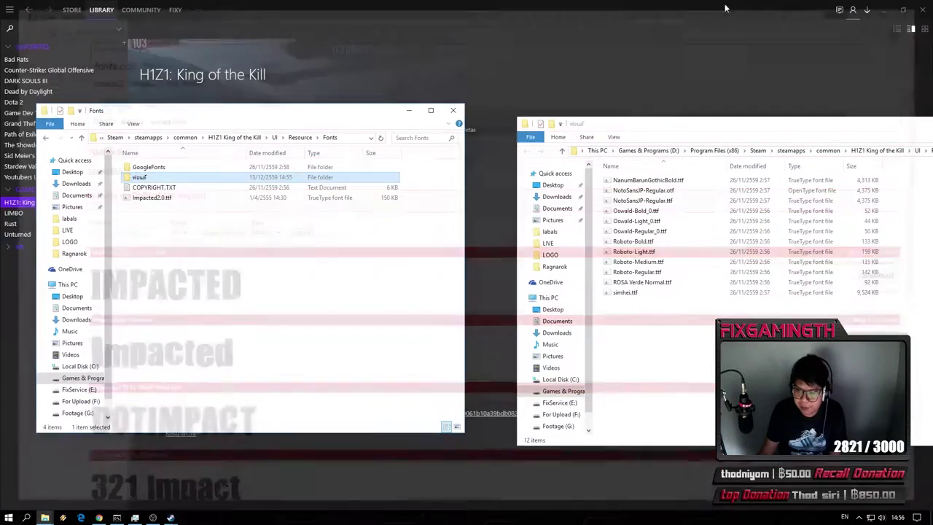
click(921, 7)
drag(640, 128, 594, 118)
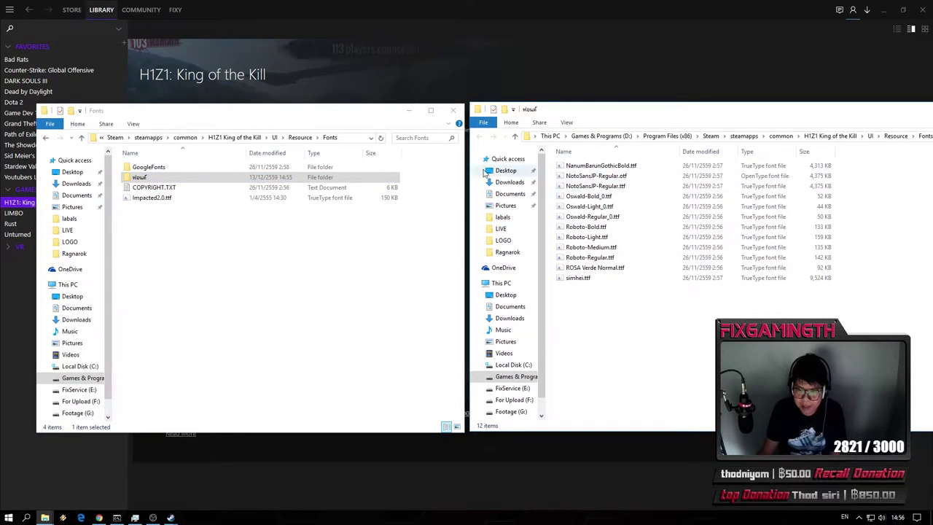
- Delete NotoSansJP-Regular.otf from the ฟอนต์ backup folder
click(614, 177)
key(Delete)
key(Return)
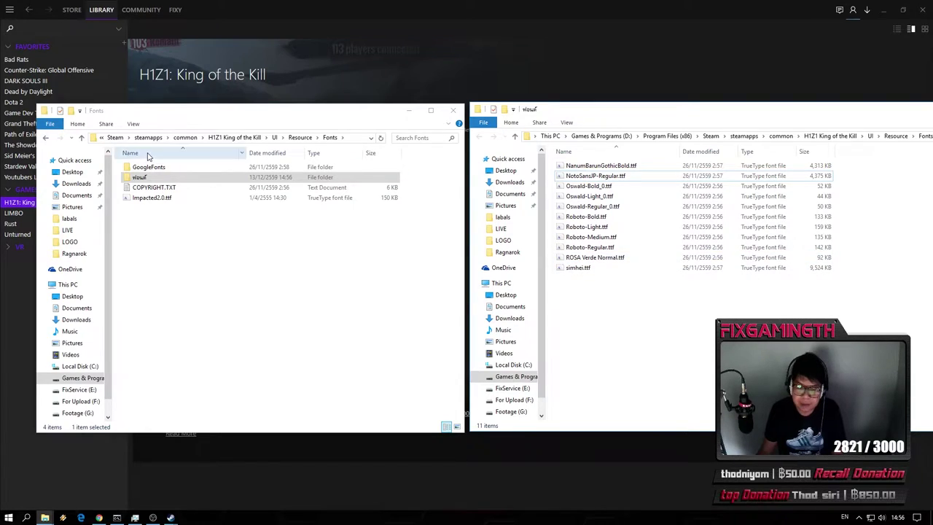
- Make ten copies of Impacted2.0.ttf in the game's Fonts folder
click(128, 198)
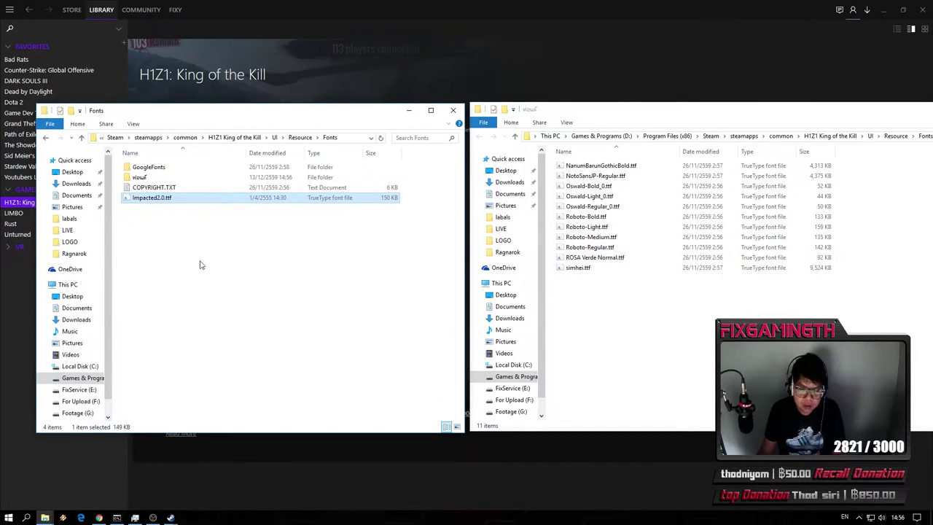
click(206, 281)
click(144, 199)
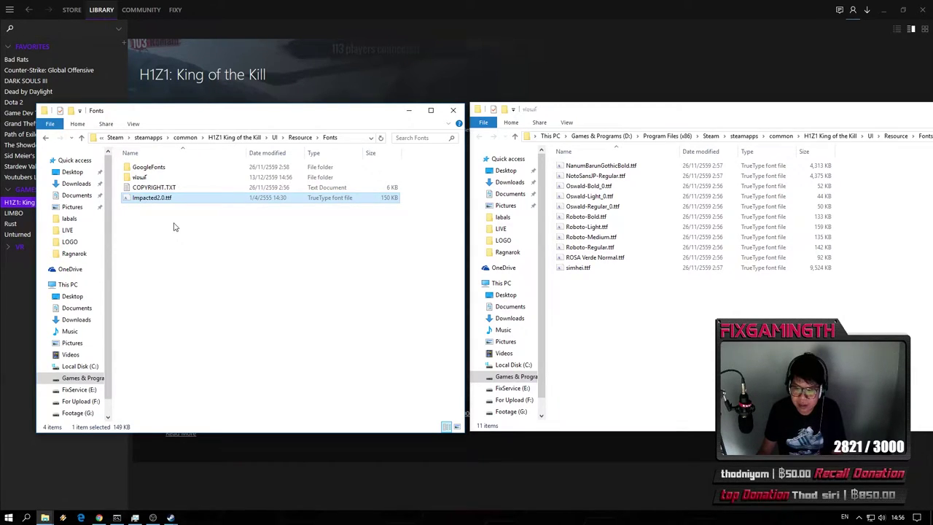
key(ctrl+v)
key(ctrl+v)
key(ctrl+v)
key(ctrl+v)
key(ctrl+v)
key(ctrl+v)
key(ctrl+v)
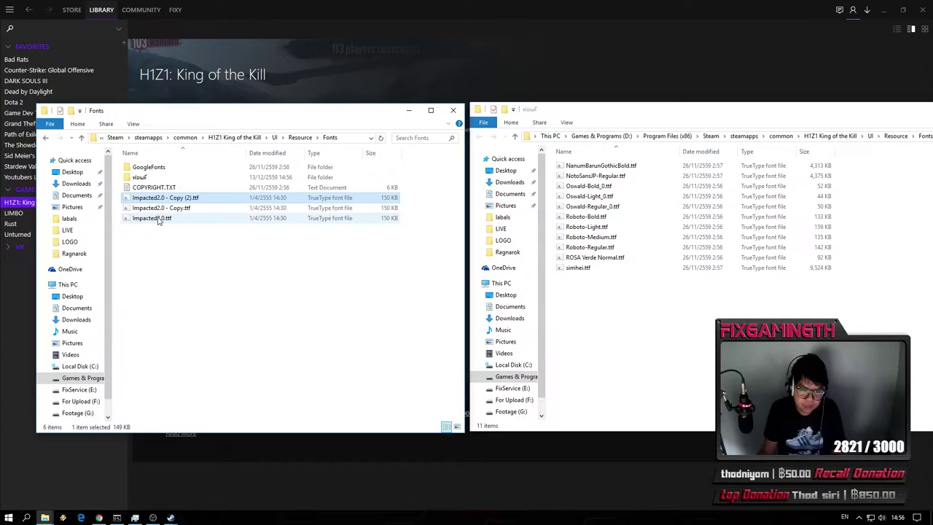
key(ctrl+v)
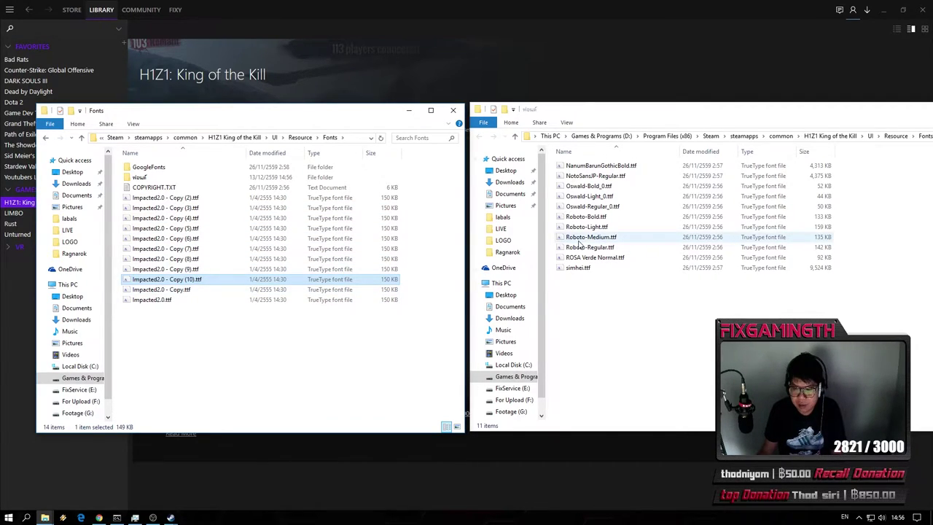
- Rename Impacted2.0 - Copy (2).ttf as NanumBarunGothicBold.ttf, copying the name from the original font in the backup folder
click(608, 167)
click(609, 167)
key(ctrl+c)
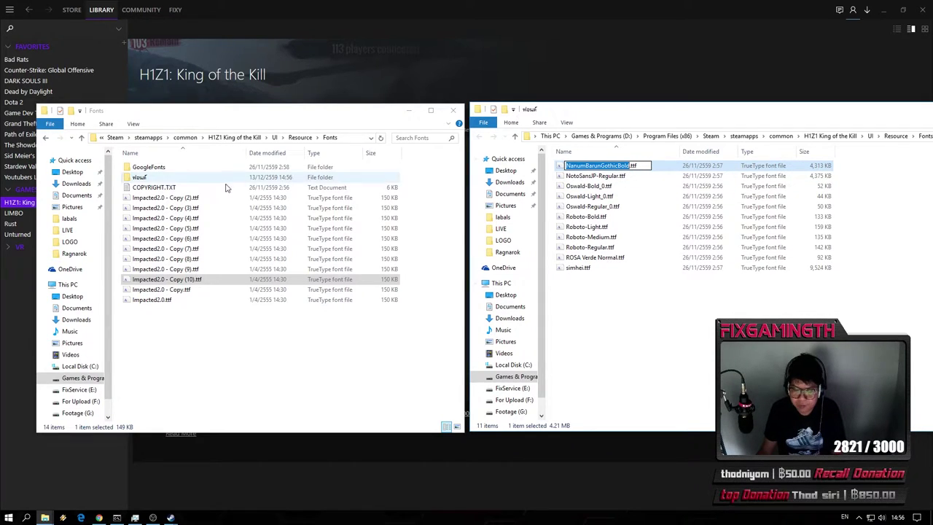
click(174, 198)
key(F2)
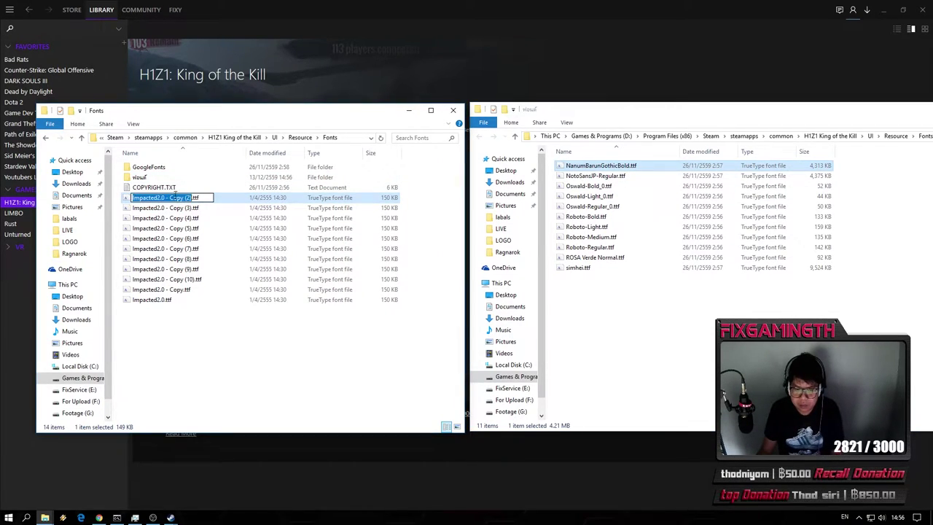
key(ctrl+v)
- Rename Impacted2.0 - Copy (4).ttf as Oswald-Bold_0.ttf, reusing the matching name from the backup folder
click(594, 186)
key(ctrl+c)
key(F2)
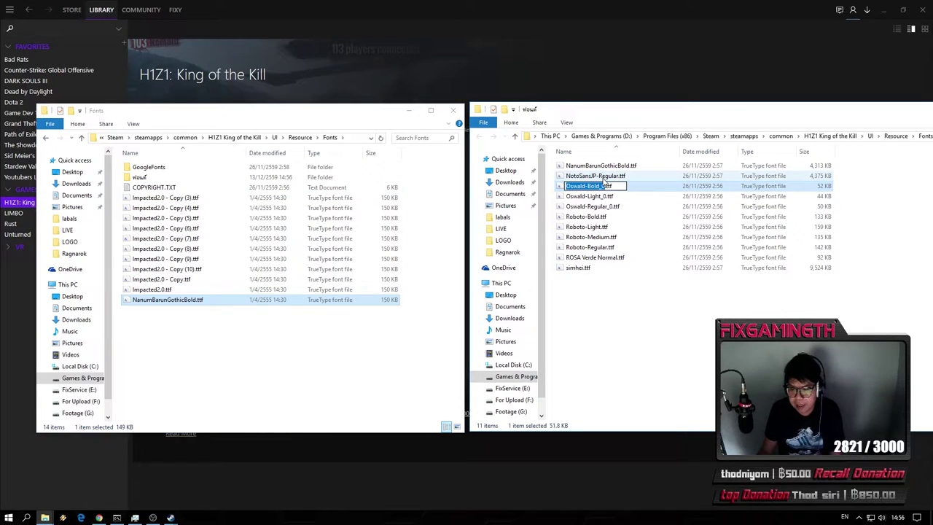
click(205, 209)
key(F2)
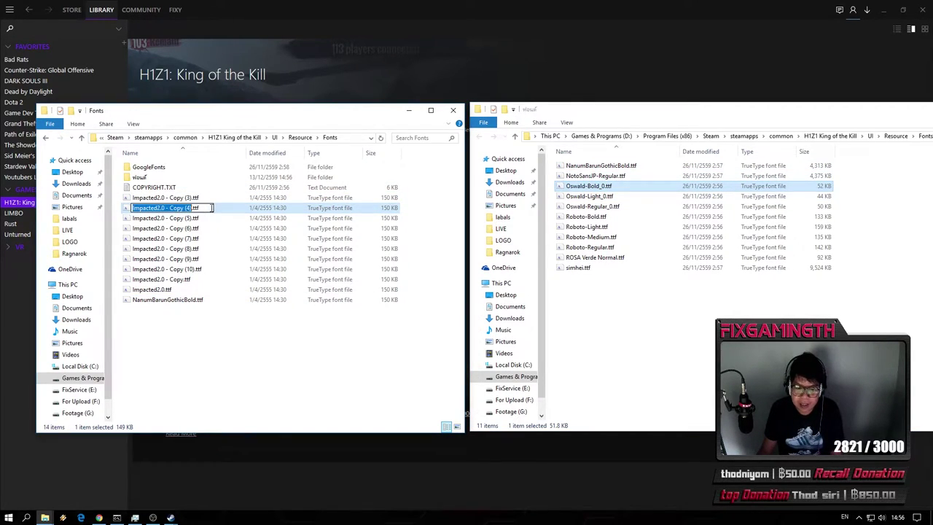
key(ctrl+v)
- Rename Impacted2.0 - Copy (3).ttf as NotoSansJP-Regular.ttf, reusing the matching name from the backup folder
click(606, 176)
key(F2)
key(ctrl+c)
click(194, 202)
key(F2)
key(ctrl+v)
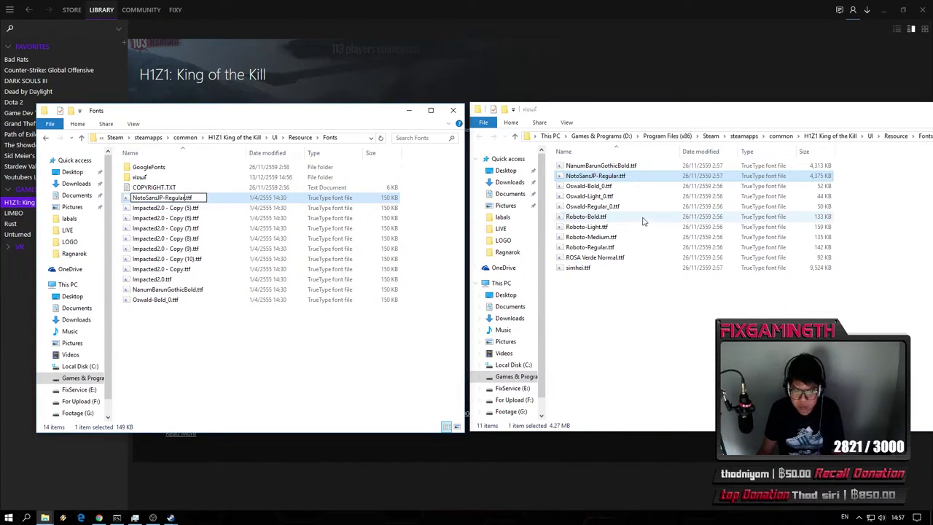
- Rename Impacted2.0 - Copy (5).ttf as Oswald-Light_0.ttf, reusing the matching name from the backup folder
click(594, 196)
key(F2)
key(ctrl+c)
click(161, 199)
key(F2)
key(ctrl+v)
- Rename Impacted2.0 - Copy (6).ttf as Oswald-Regular_0.ttf, reusing the matching name from the backup folder
click(595, 206)
key(F2)
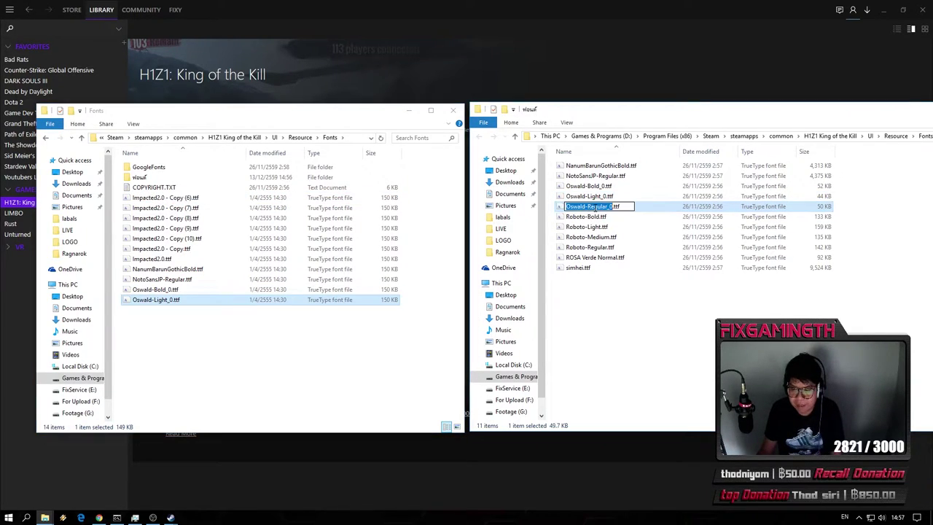
key(ctrl+c)
click(164, 197)
key(F2)
key(ctrl+v)
- Rename Impacted2.0 - Copy (7).ttf as Roboto-Bold.ttf, reusing the matching name from the backup folder
click(597, 216)
key(F2)
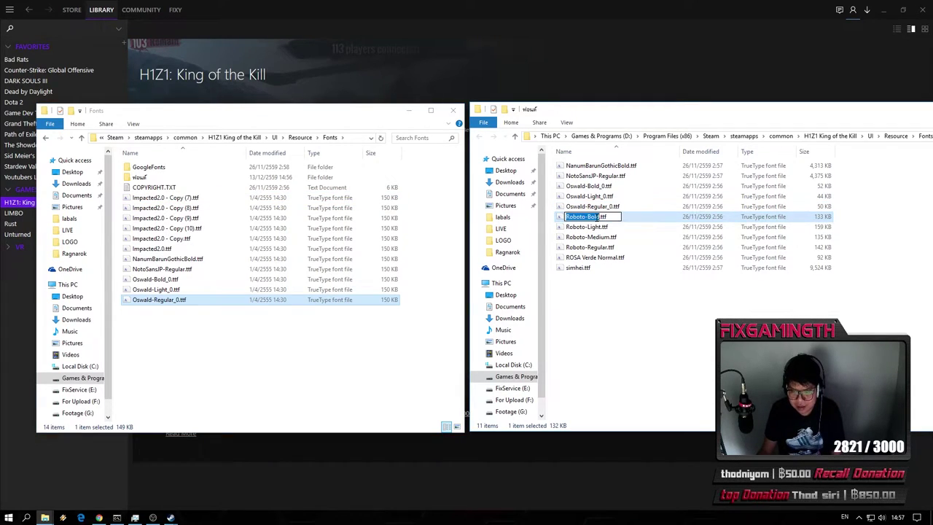
key(ctrl+c)
click(176, 198)
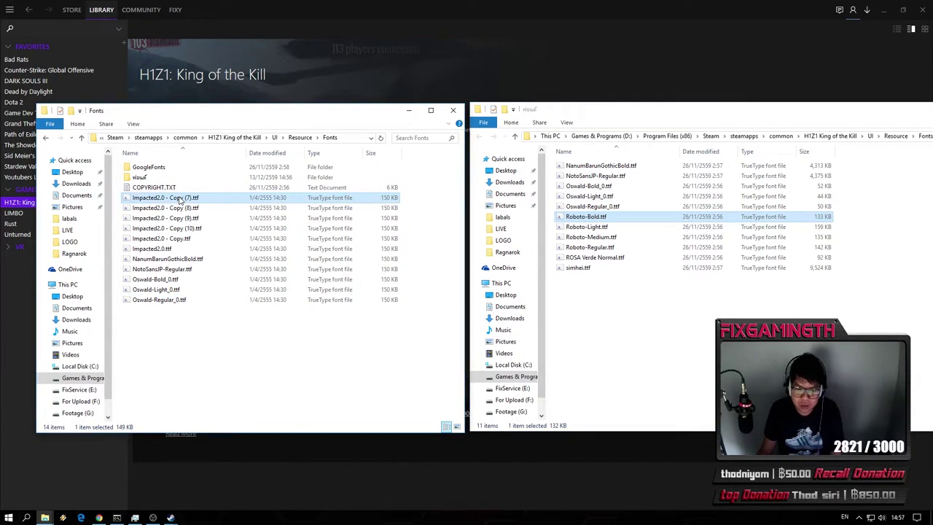
key(F2)
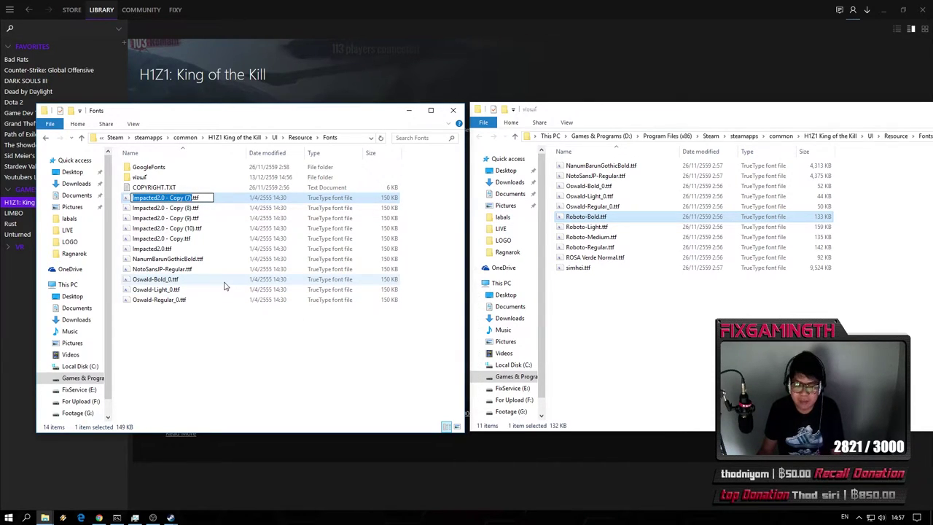
key(ctrl+v)
key(Return)
- Rename Impacted2.0 - Copy (8).ttf as Roboto-Light.ttf, reusing the matching name from the backup folder
click(591, 227)
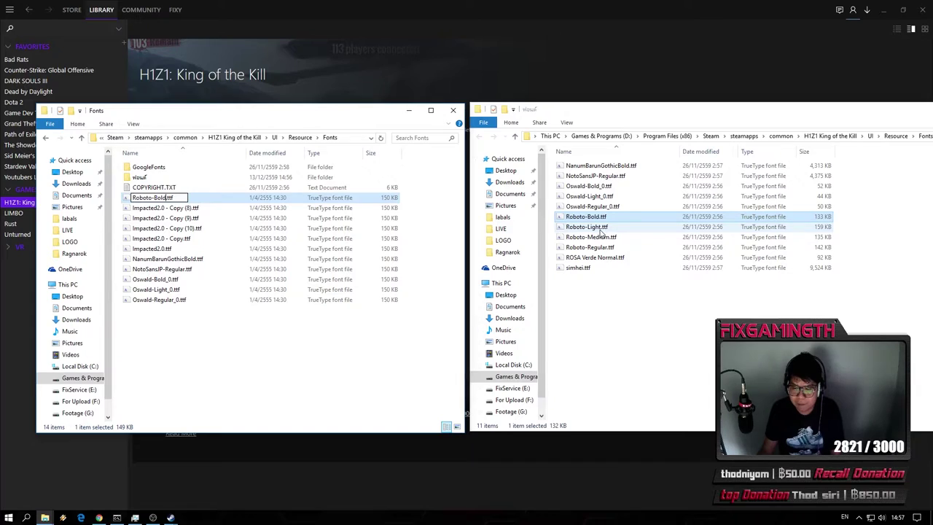
key(F2)
key(Return)
click(164, 198)
key(F2)
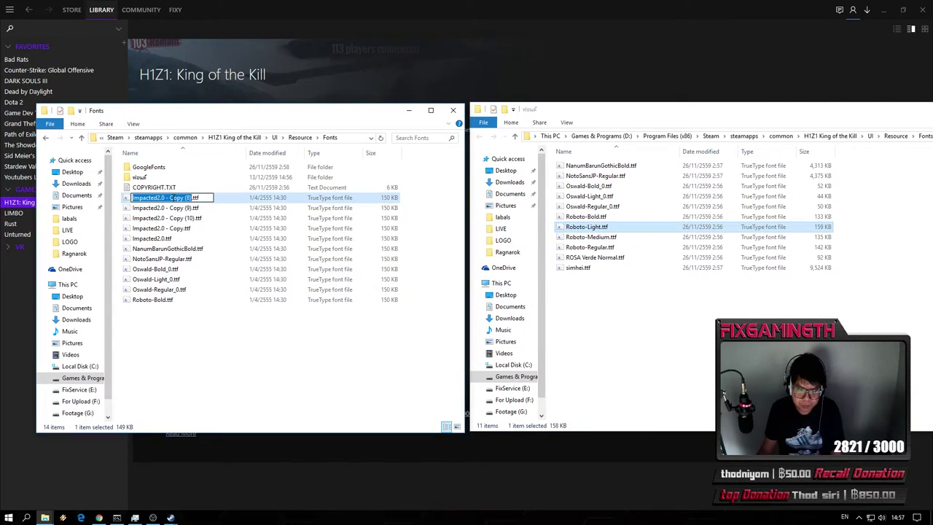
key(ctrl+v)
key(Return)
- Rename Impacted2.0 - Copy (9).ttf as Roboto-Medium.ttf, reusing the matching name from the backup folder
click(612, 237)
key(F2)
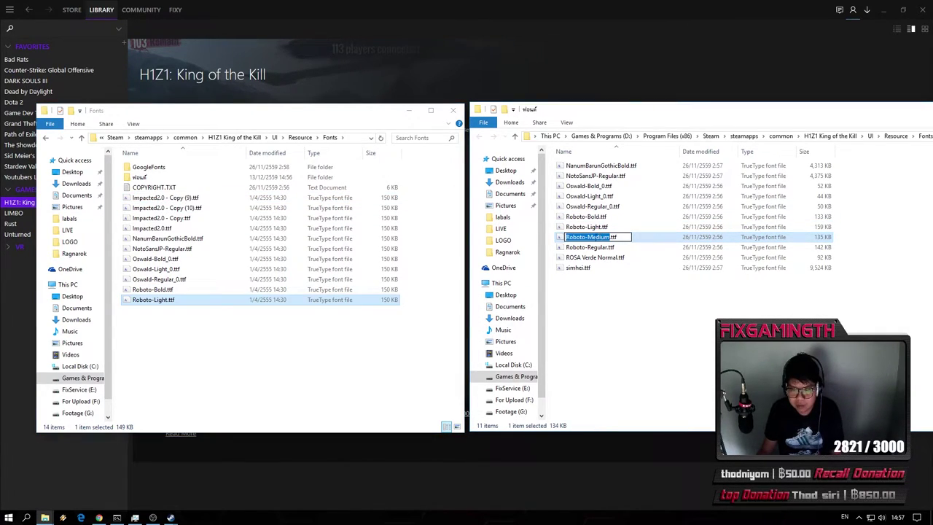
key(ctrl+c)
click(194, 197)
key(F2)
key(ctrl+v)
key(Return)
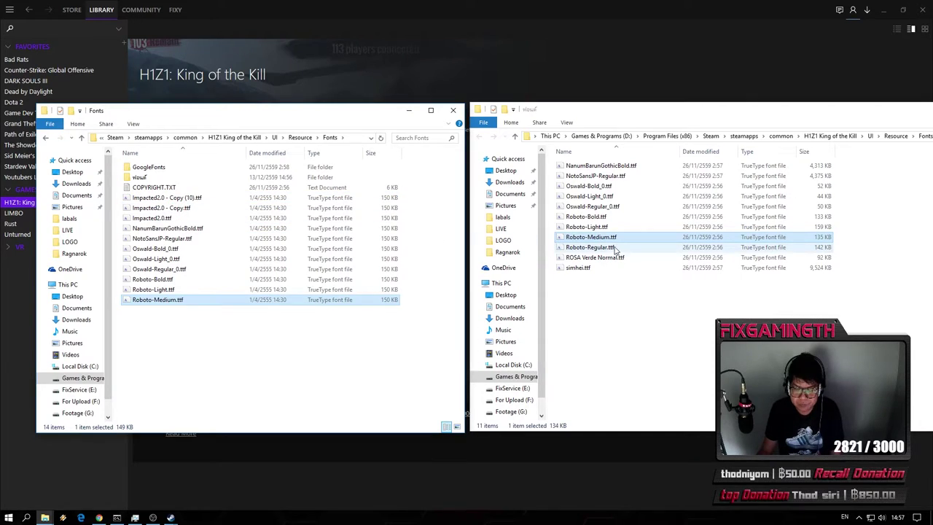
- Rename Impacted2.0 - Copy (10).ttf as Roboto-Regular.ttf, reusing the matching name from the backup folder
click(615, 248)
key(F2)
key(ctrl+c)
click(186, 197)
key(F2)
key(ctrl+v)
key(Return)
- Rename Impacted2.0 - Copy.ttf as ROSA Verde Normal.ttf, reusing the matching name from the backup folder
click(595, 257)
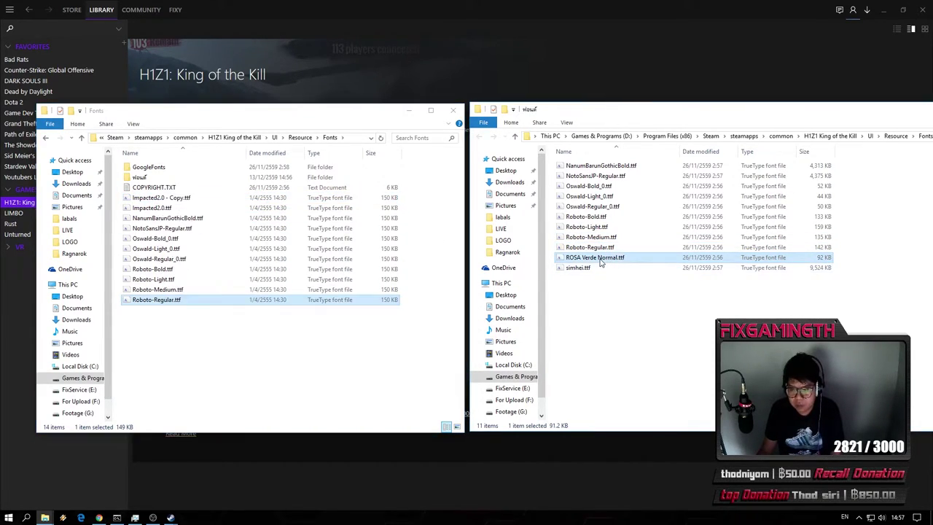
key(F2)
key(ctrl+c)
click(188, 197)
key(F2)
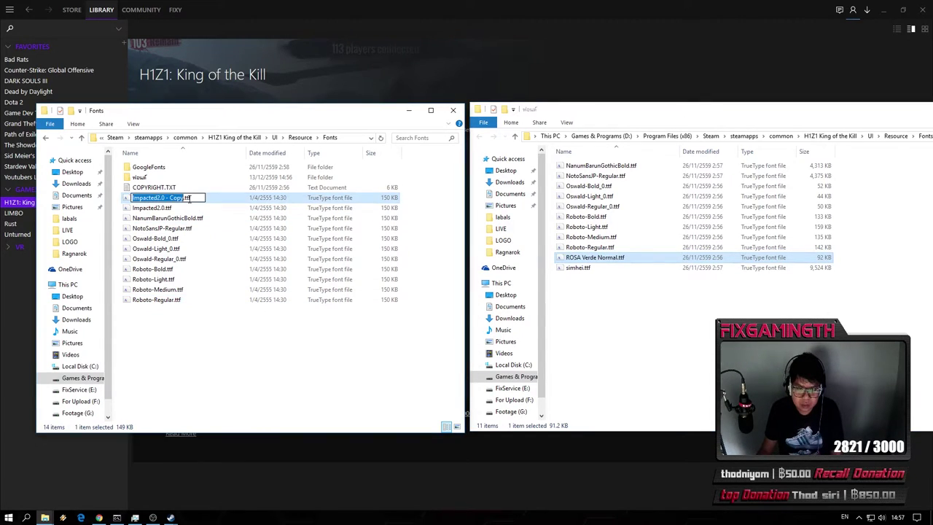
key(ctrl+v)
- Rename the remaining Impacted2.0.ttf as simhei.ttf, reusing the last original name from the backup folder
click(575, 267)
key(F2)
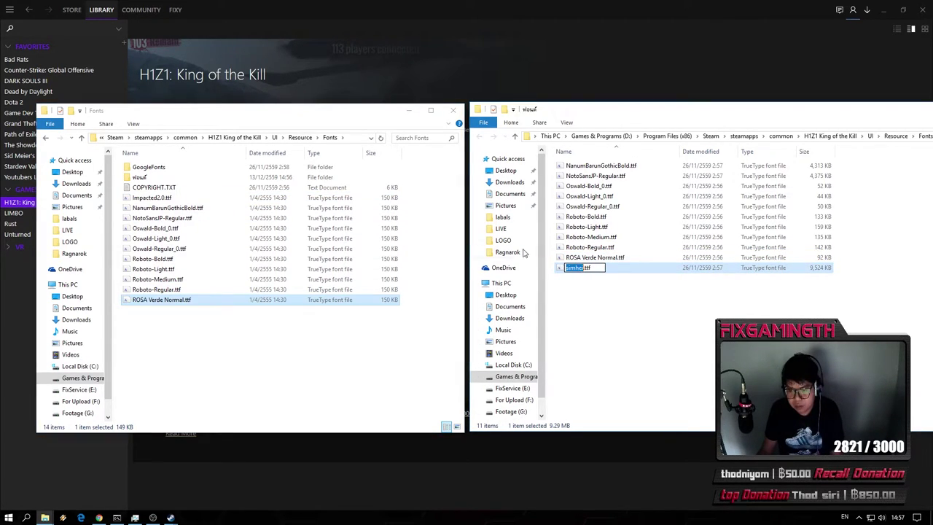
key(ctrl+c)
click(181, 197)
key(F2)
key(ctrl+v)
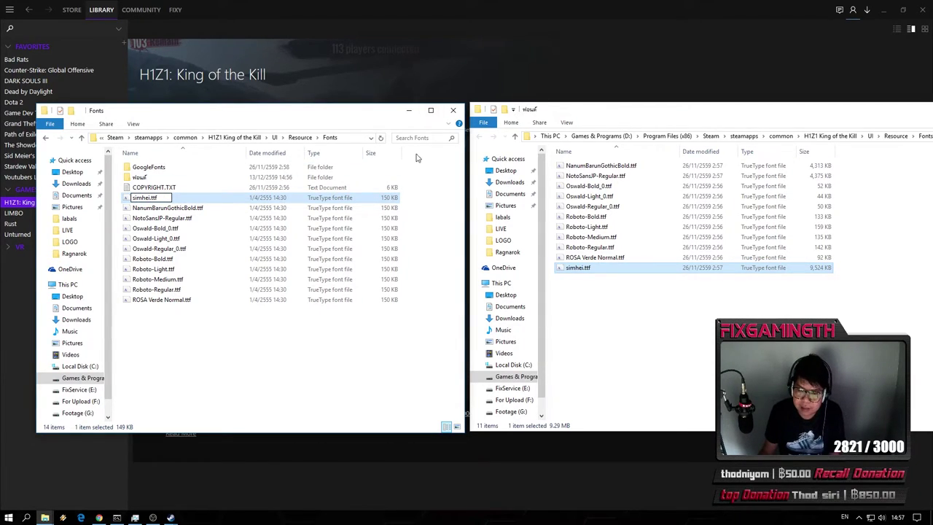
key(Return)
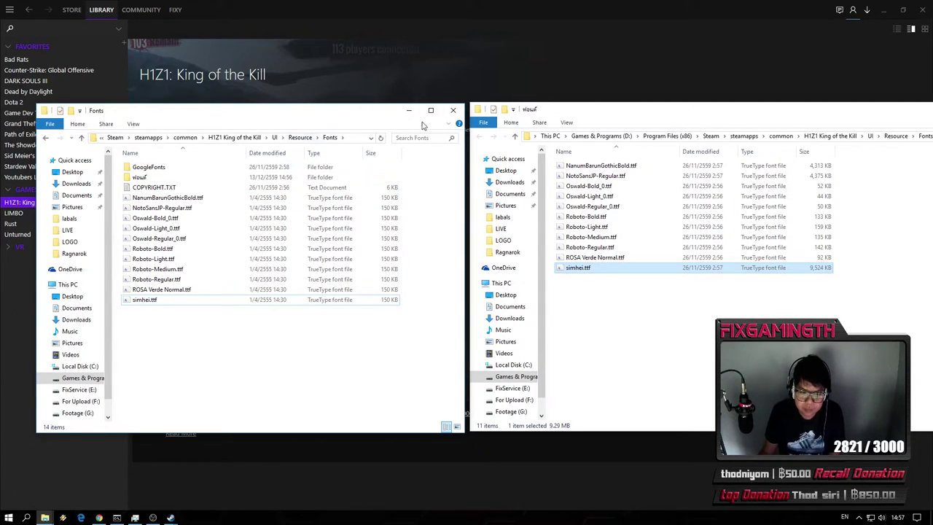
- Launch H1Z1: King of the Kill from the Steam library and join a match with the existing character
click(403, 75)
click(149, 130)
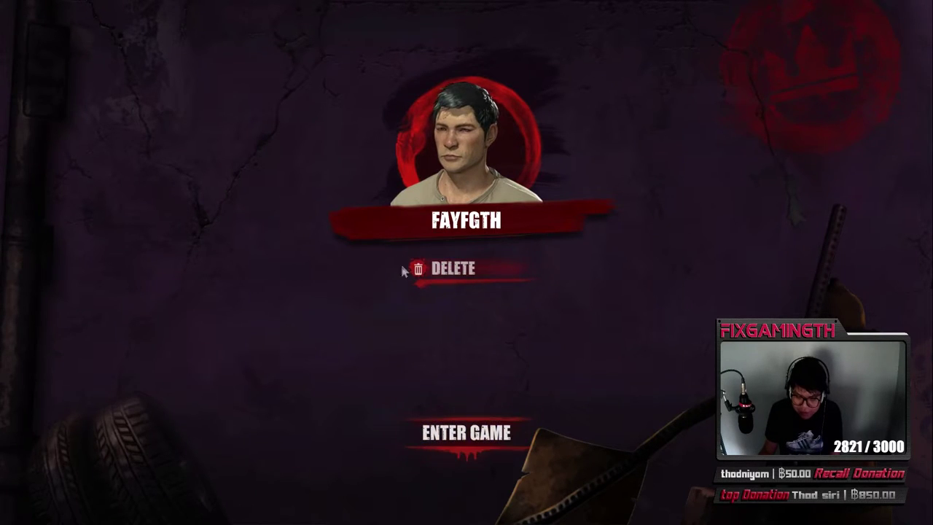
click(475, 435)
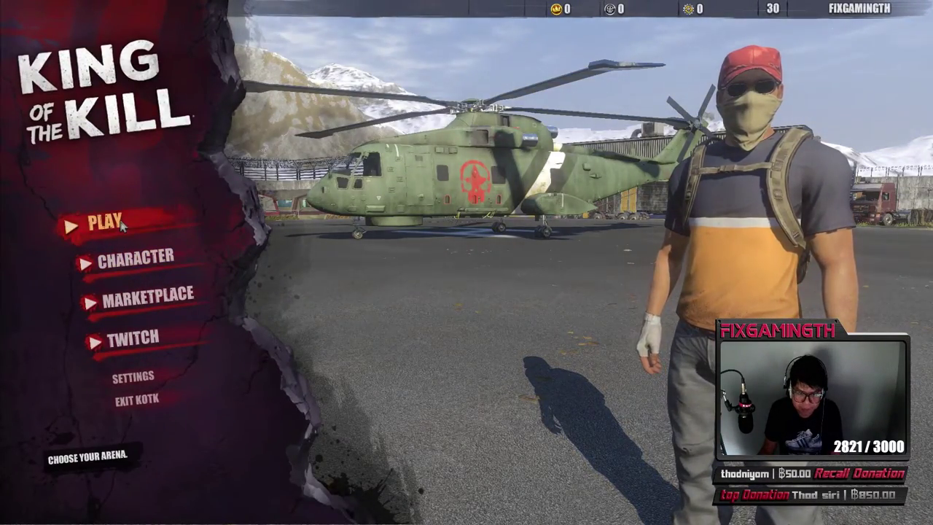
click(121, 225)
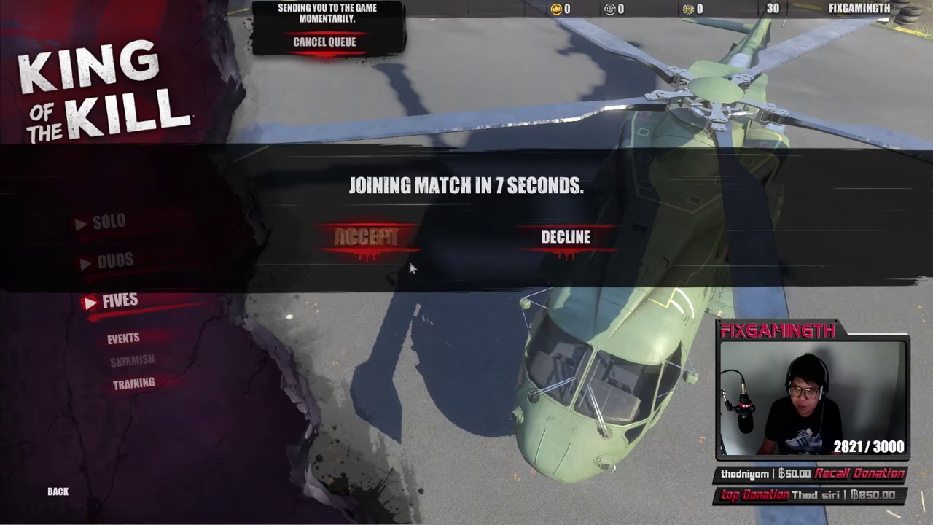
click(386, 237)
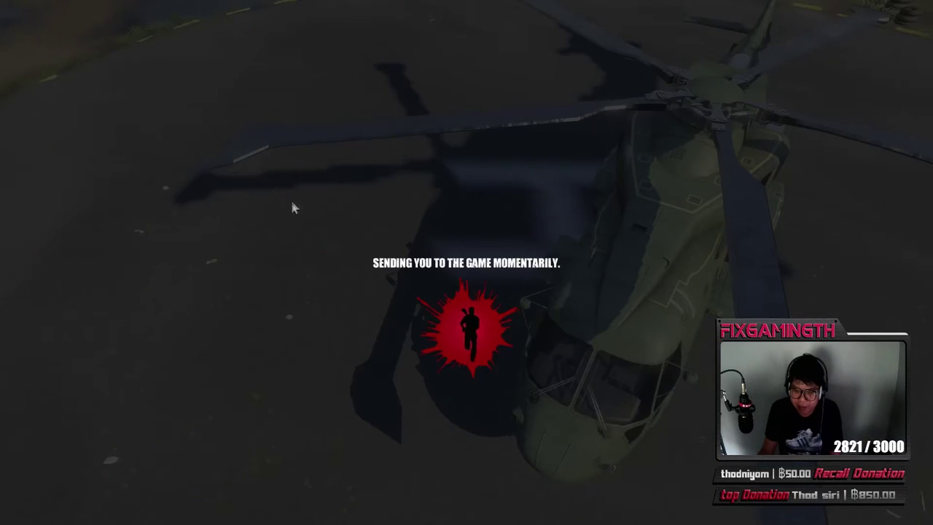